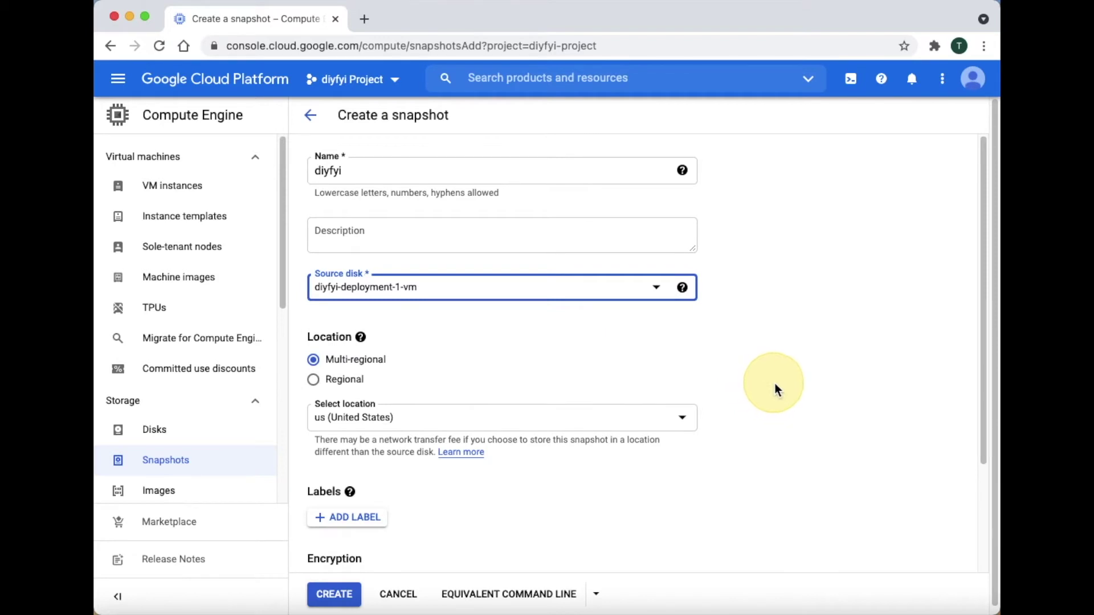
- Set the snapshot's storage location to Regional, us-east1 (South Carolina), and create the snapshot
{"action": "scroll", "coordinate": [762, 393], "scroll_direction": "down", "scroll_amount": 3}
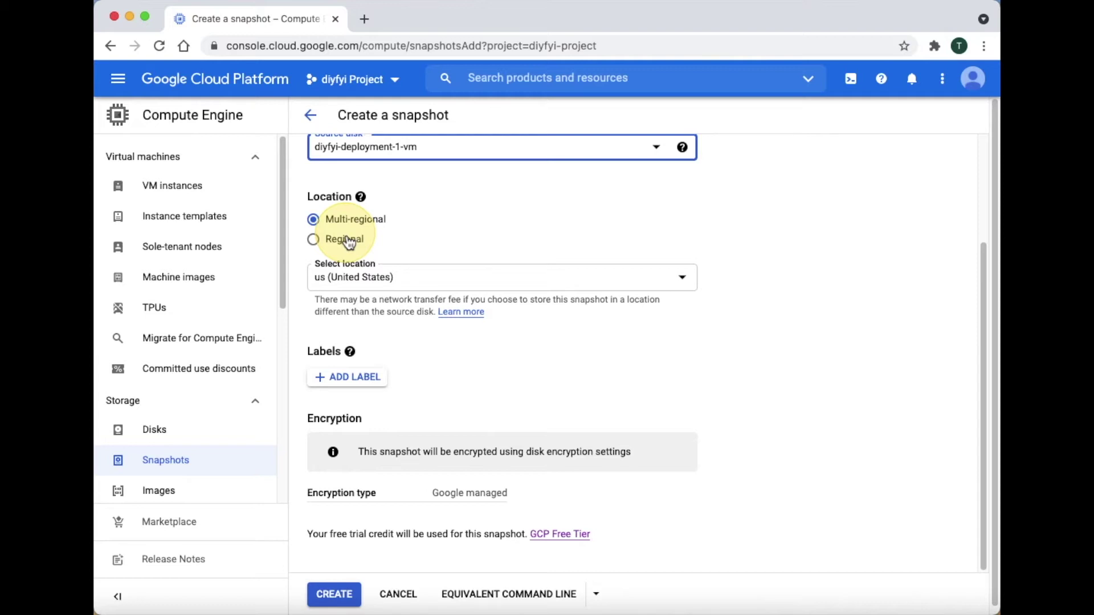
{"action": "left_click", "coordinate": [347, 240]}
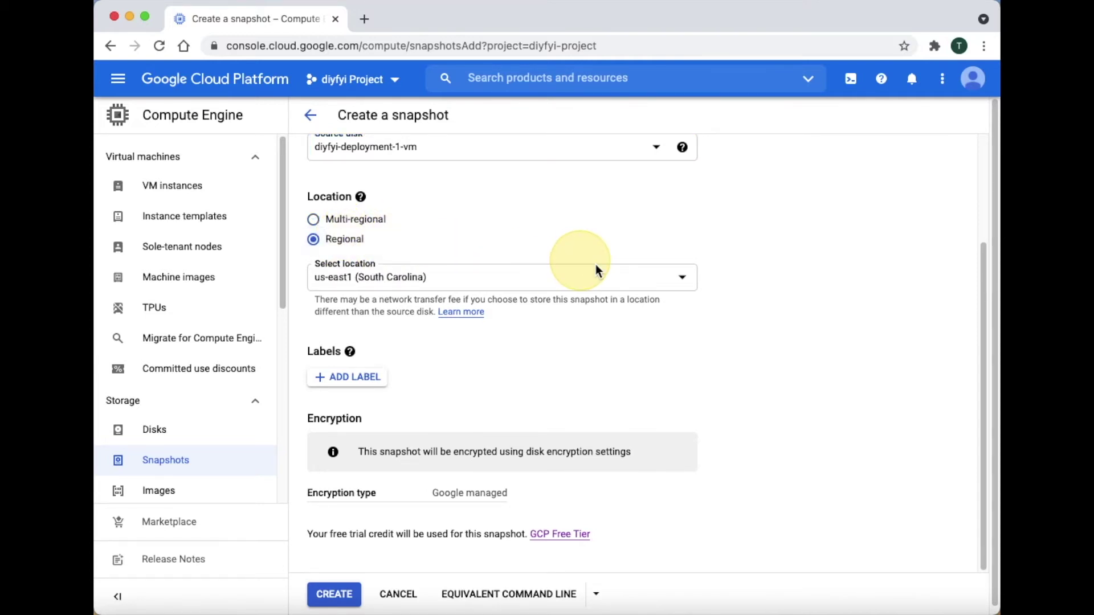
{"action": "left_click", "coordinate": [598, 272]}
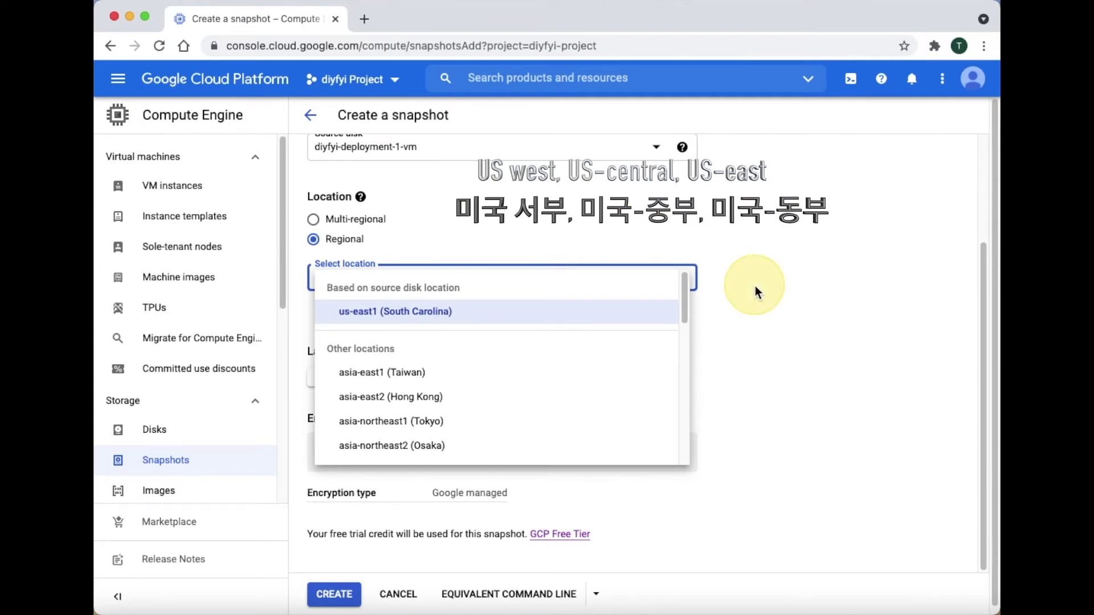
{"action": "left_click", "coordinate": [642, 315]}
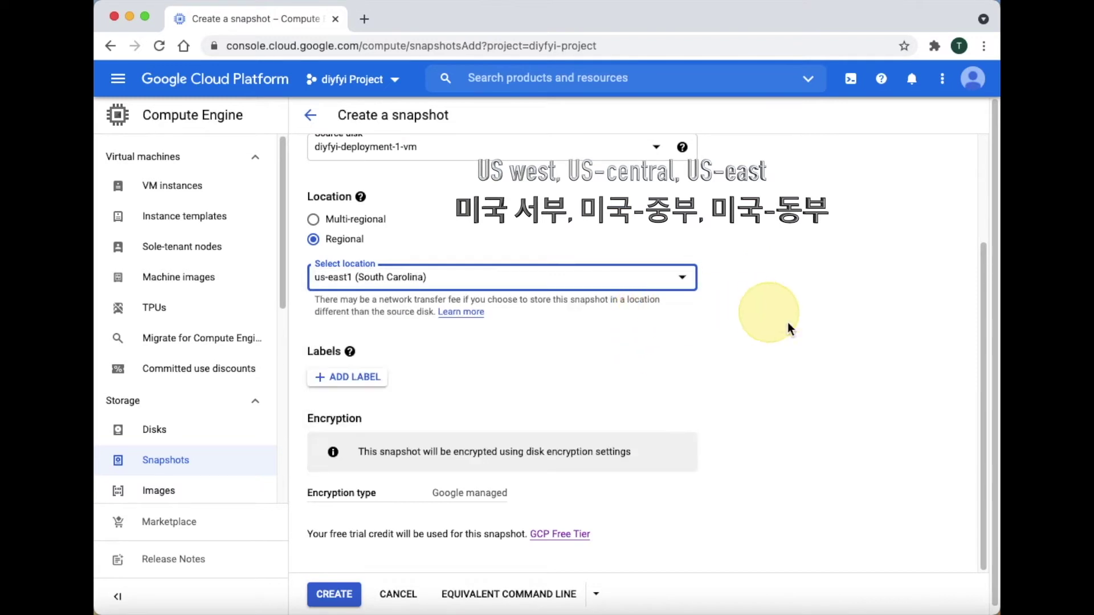
{"action": "scroll", "coordinate": [793, 407], "scroll_direction": "down", "scroll_amount": 1}
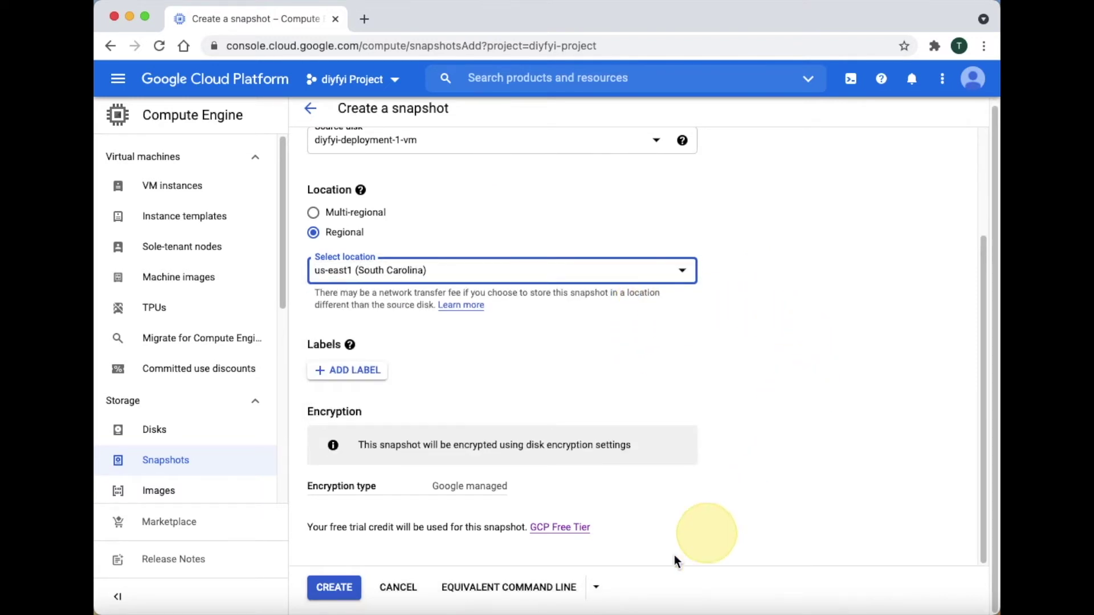
{"action": "left_click", "coordinate": [361, 595]}
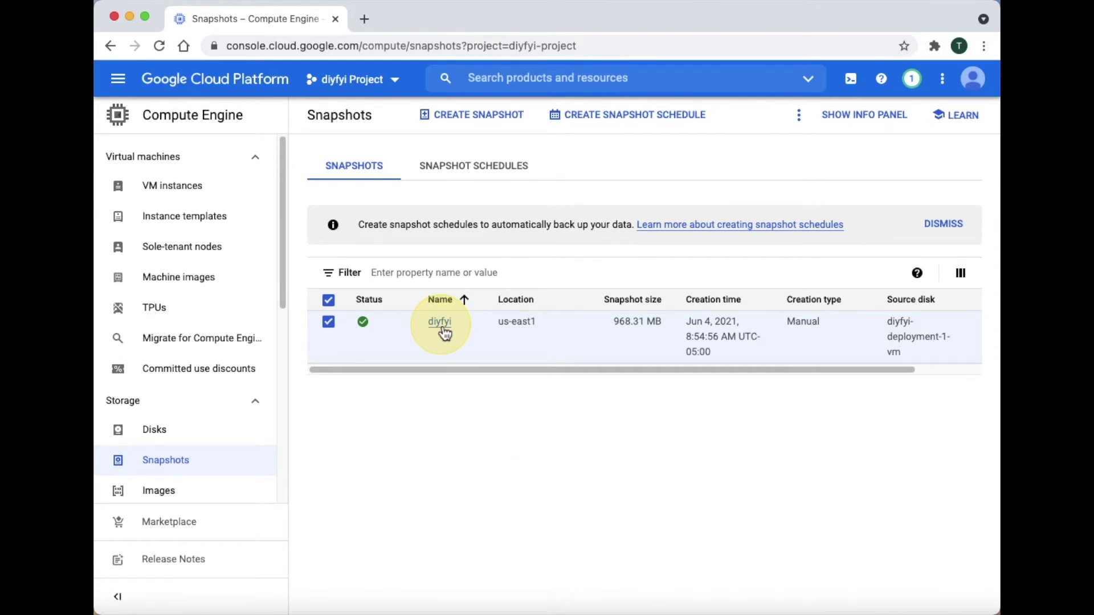
- Open the details of the diyfyi snapshot and delete the snapshot
{"action": "left_click", "coordinate": [444, 329]}
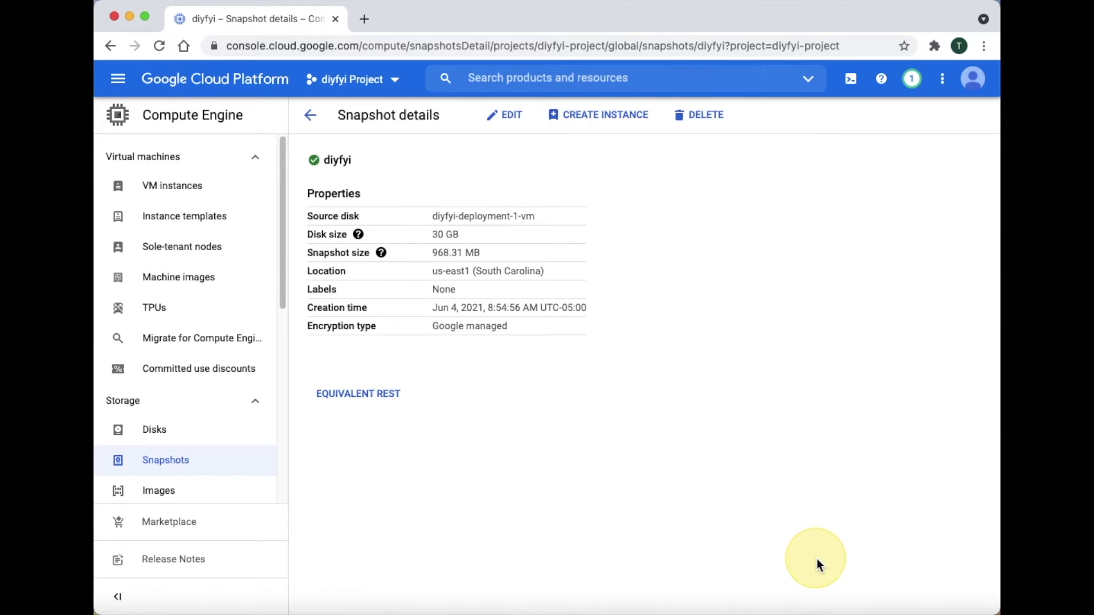
{"action": "left_click", "coordinate": [688, 131]}
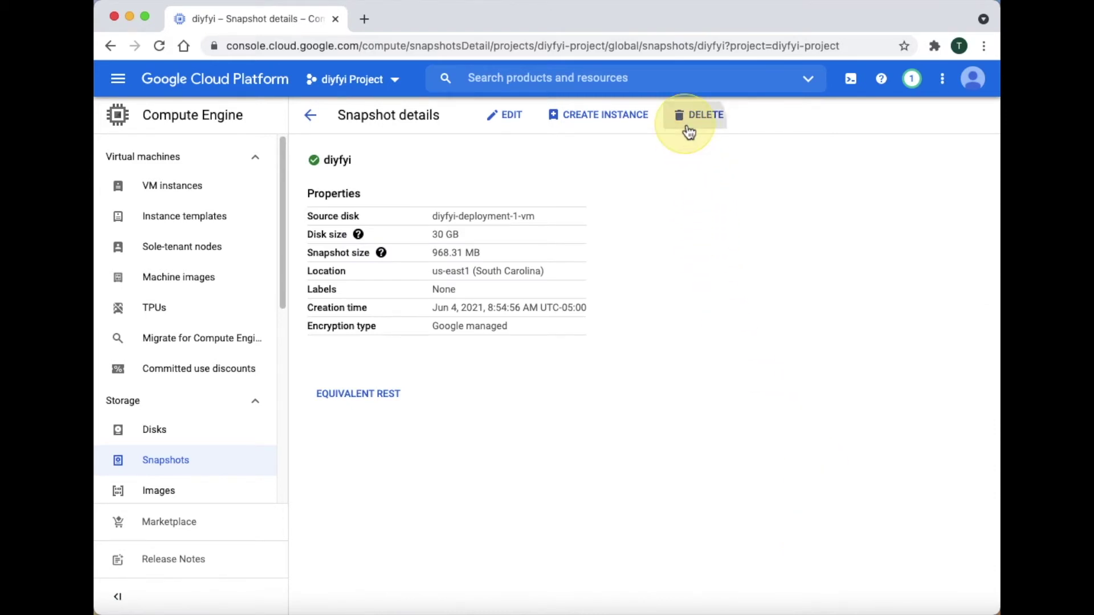
{"action": "left_click", "coordinate": [640, 385]}
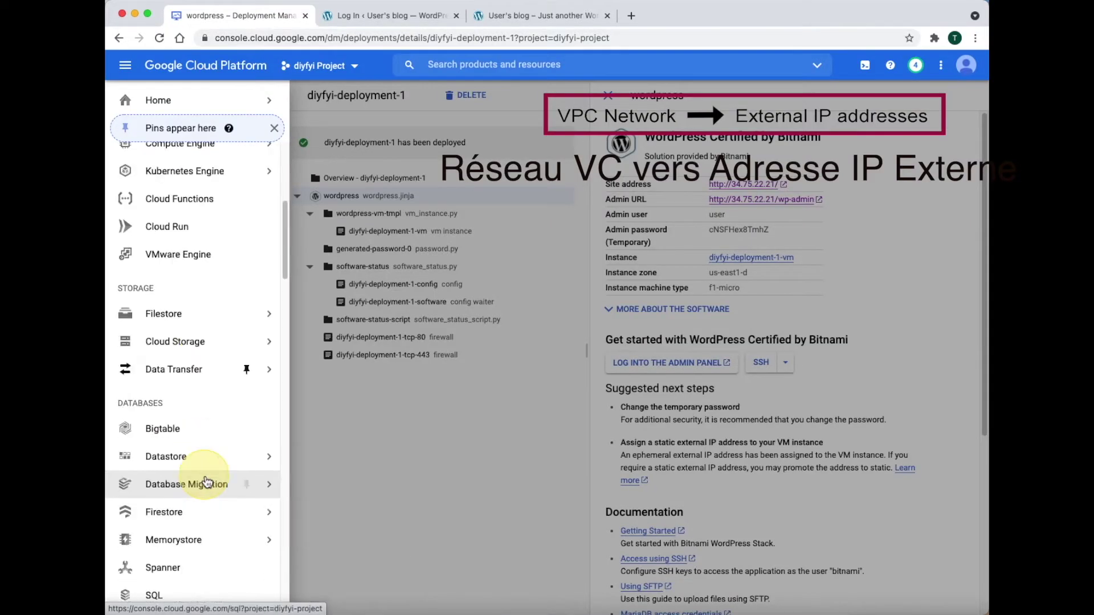
- Go to the External IP addresses page of VPC network and dismiss the failure notification
{"action": "scroll", "coordinate": [208, 484], "scroll_direction": "down", "scroll_amount": 5}
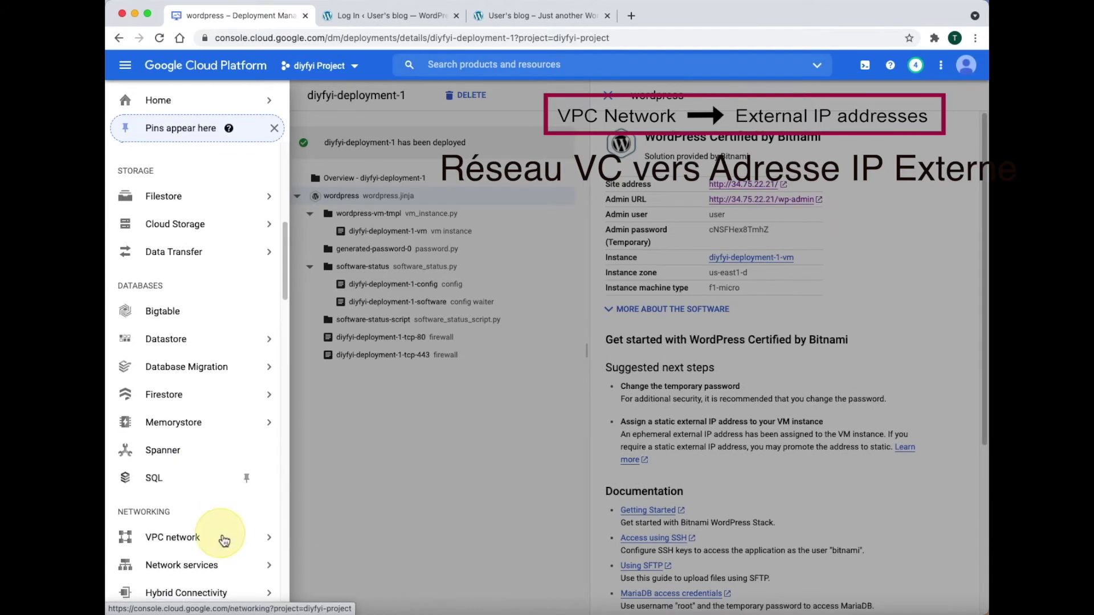
{"action": "mouse_move", "coordinate": [224, 538]}
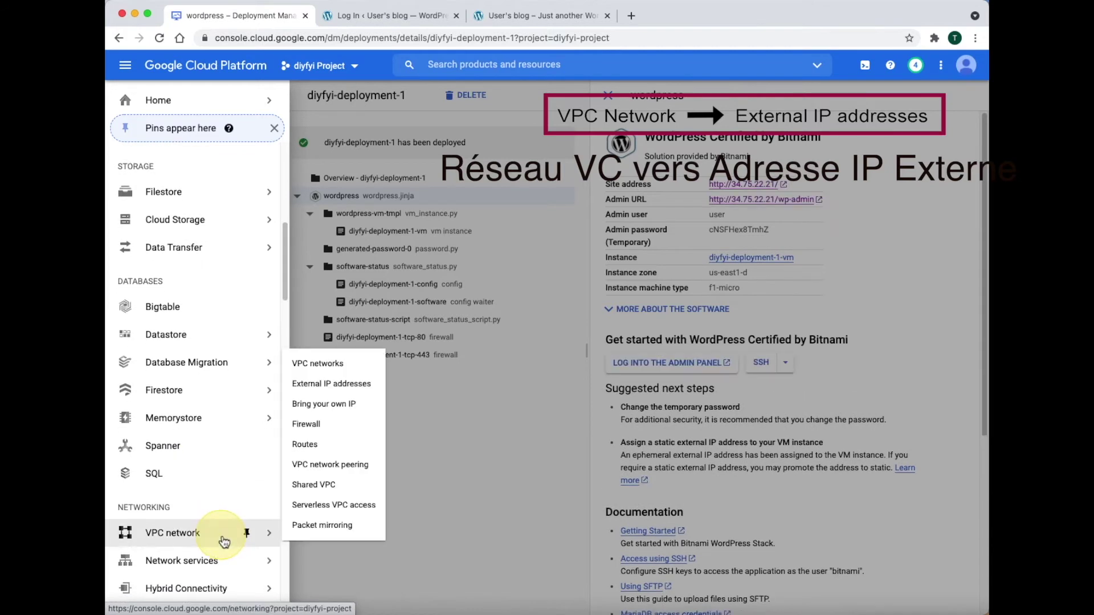
{"action": "left_click", "coordinate": [367, 388]}
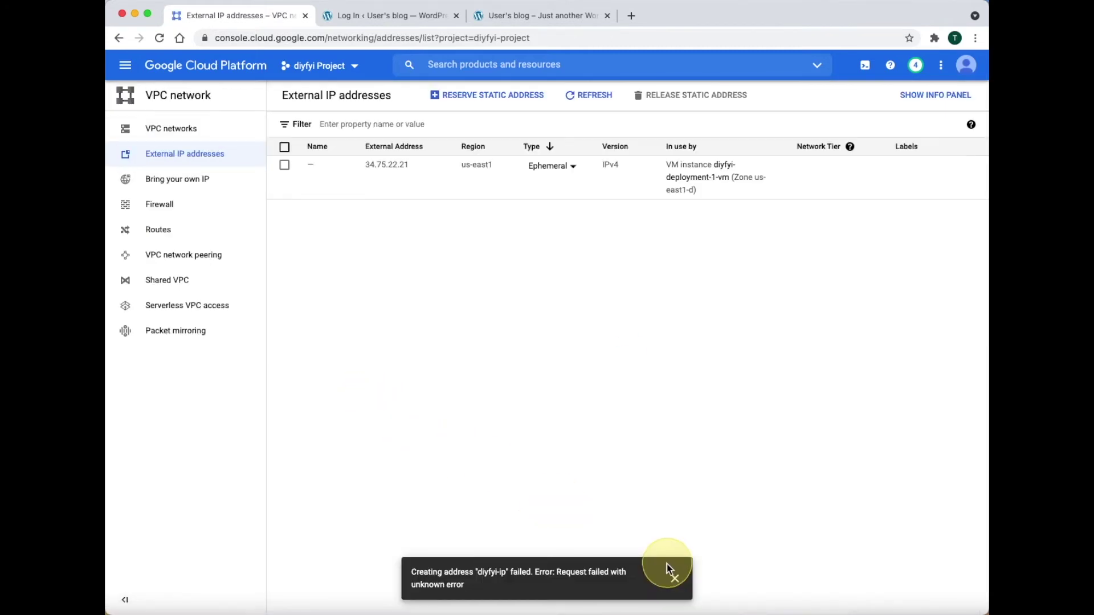
{"action": "left_click", "coordinate": [672, 577]}
- Change the external address used by diyfyi-deployment-1-vm from ephemeral to static, reserving it under the name diyfyi-ip-2
{"action": "left_click", "coordinate": [571, 167]}
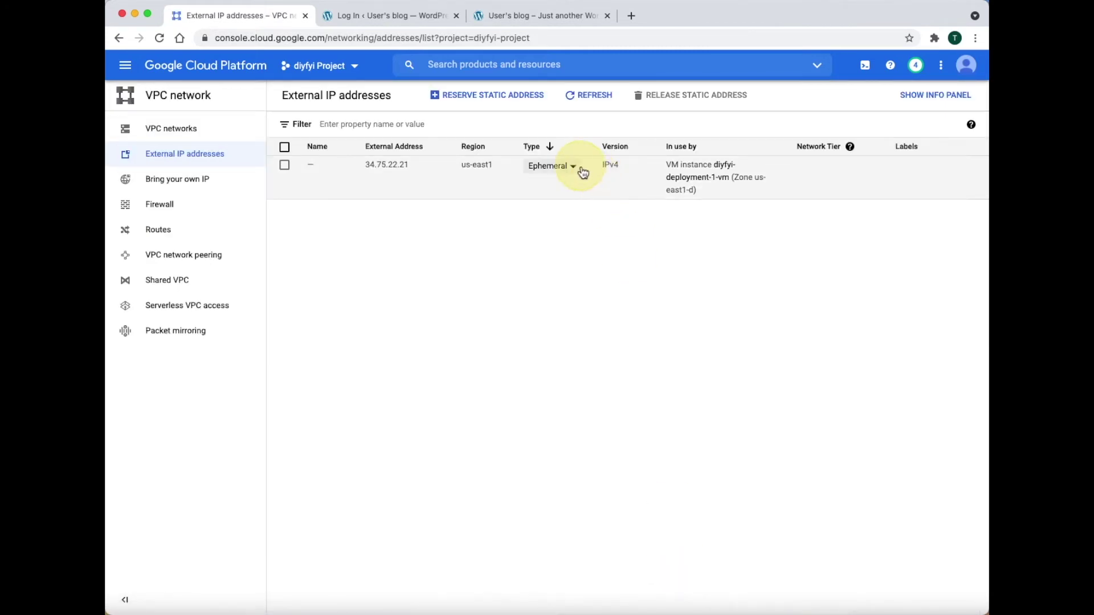
{"action": "left_click", "coordinate": [557, 173]}
{"action": "left_click", "coordinate": [544, 300]}
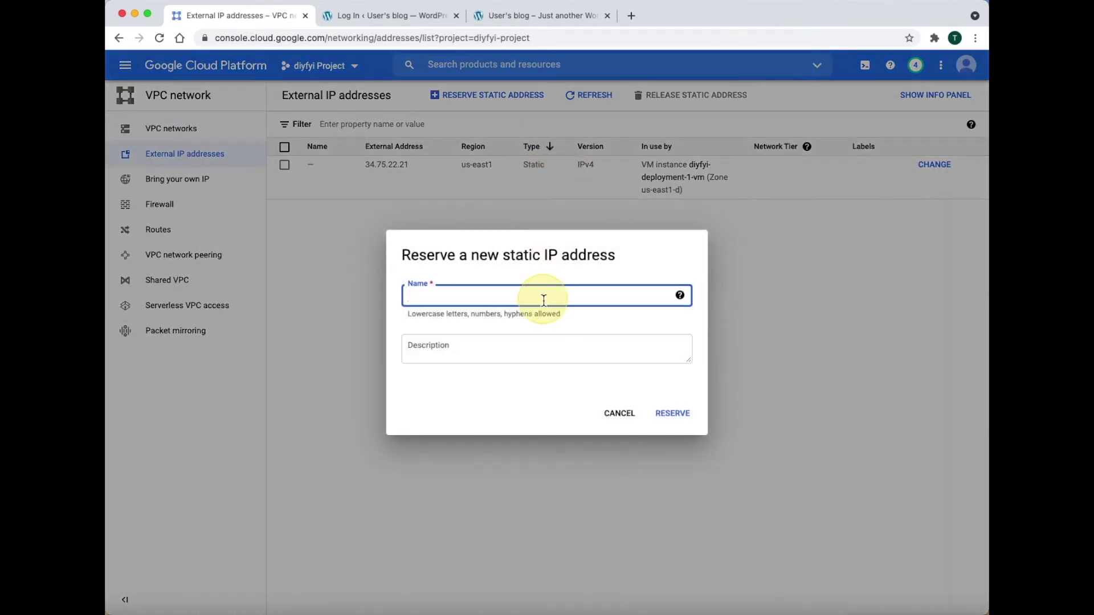
{"action": "type", "text": "diyfyi-ip-2"}
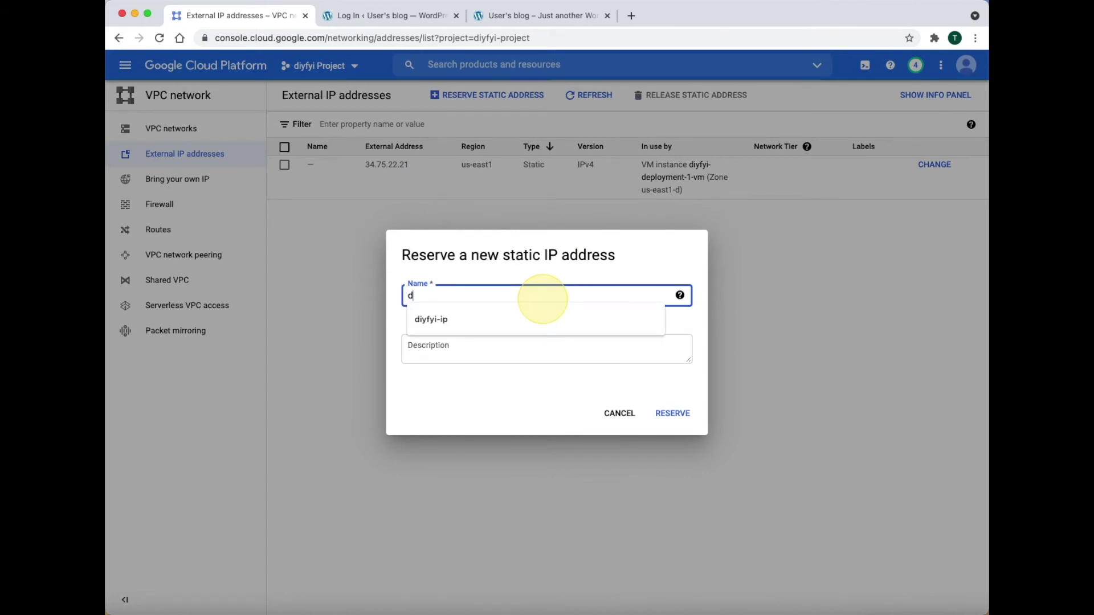
{"action": "left_click", "coordinate": [667, 410]}
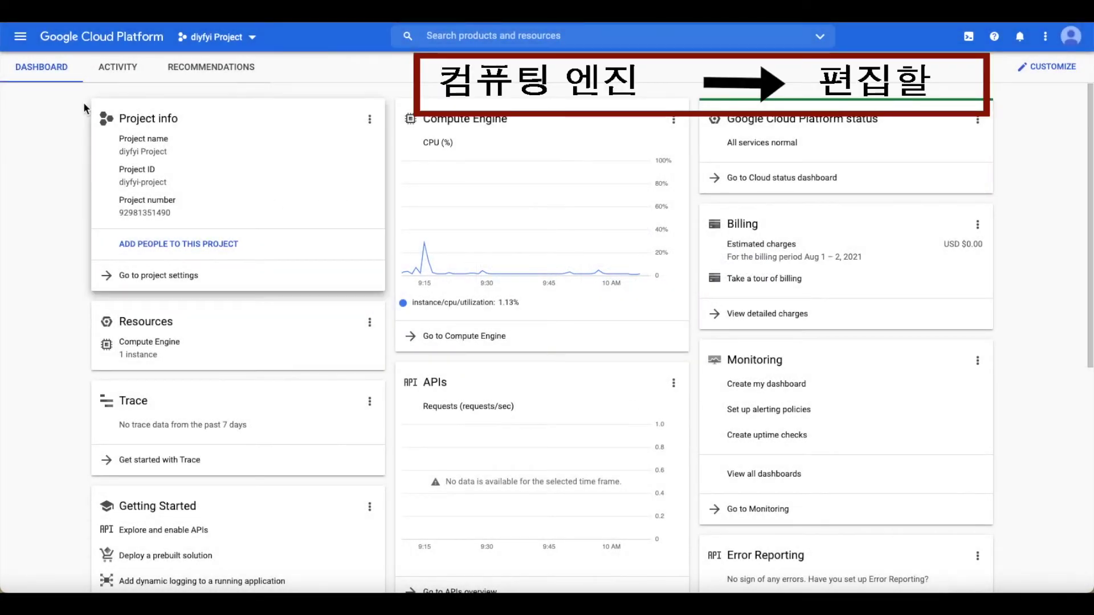
- Go to the list of VM instances in Compute Engine
{"action": "left_click", "coordinate": [27, 38]}
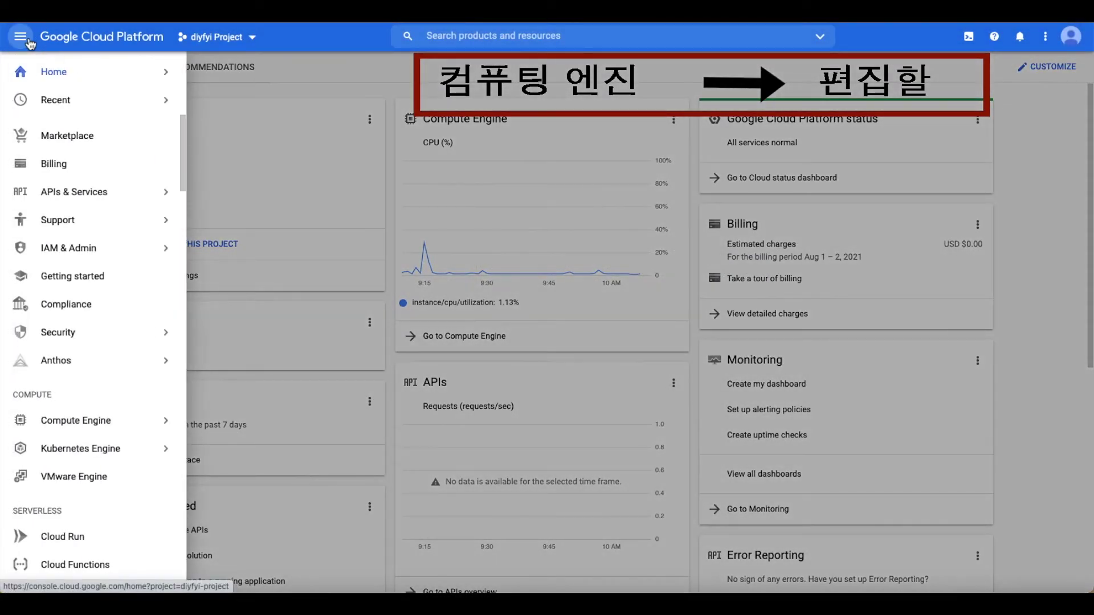
{"action": "mouse_move", "coordinate": [82, 354]}
{"action": "scroll", "coordinate": [85, 357], "scroll_direction": "down", "scroll_amount": 4}
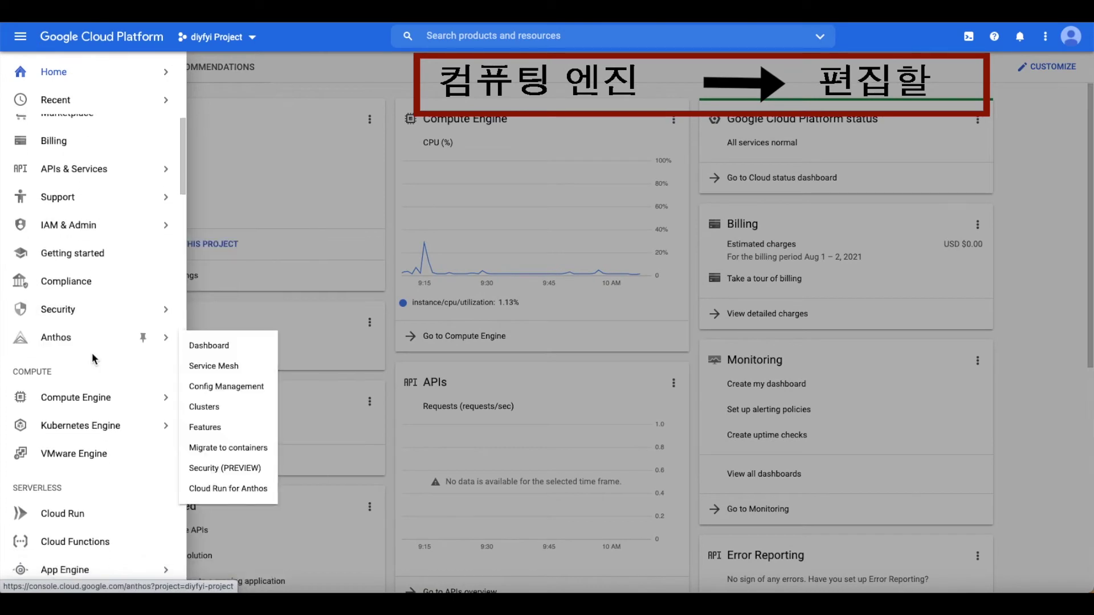
{"action": "mouse_move", "coordinate": [135, 198]}
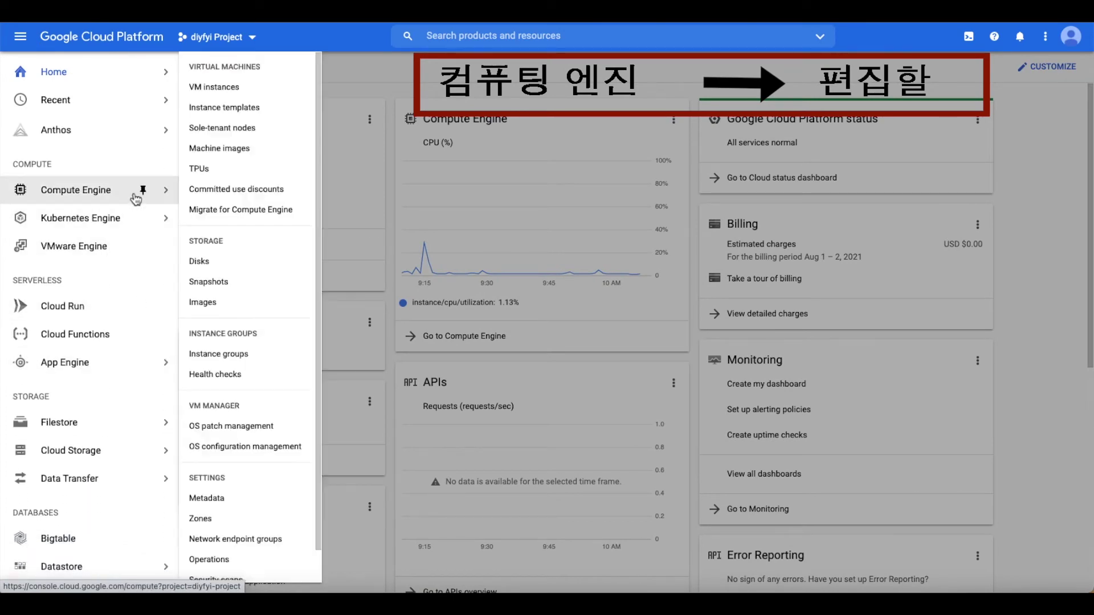
{"action": "left_click", "coordinate": [294, 90]}
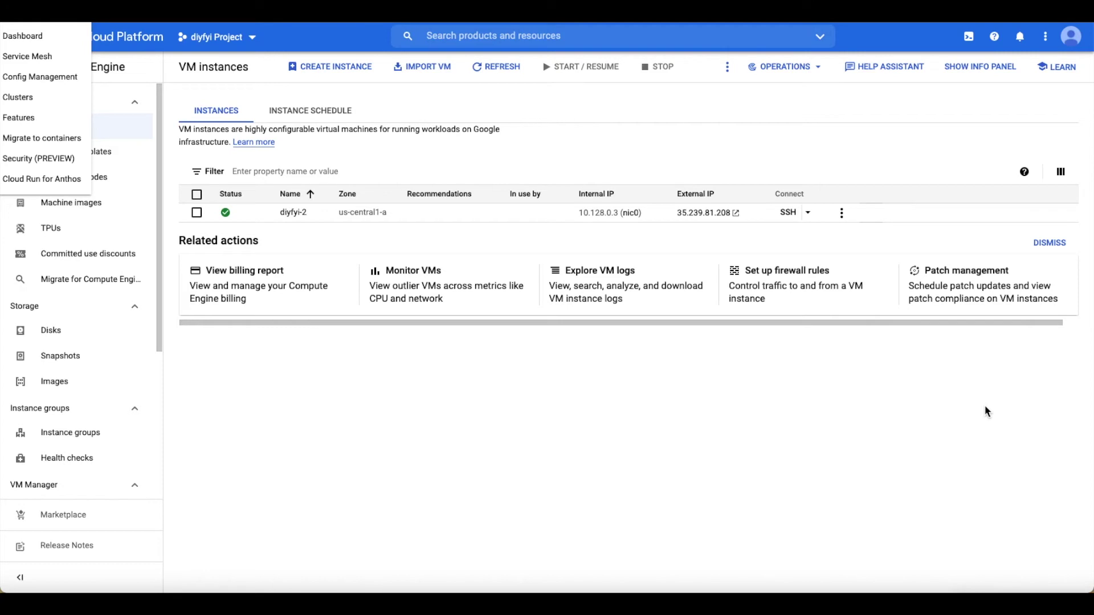
- Open the diyfyi-2 VM instance and stop it
{"action": "left_click", "coordinate": [289, 214]}
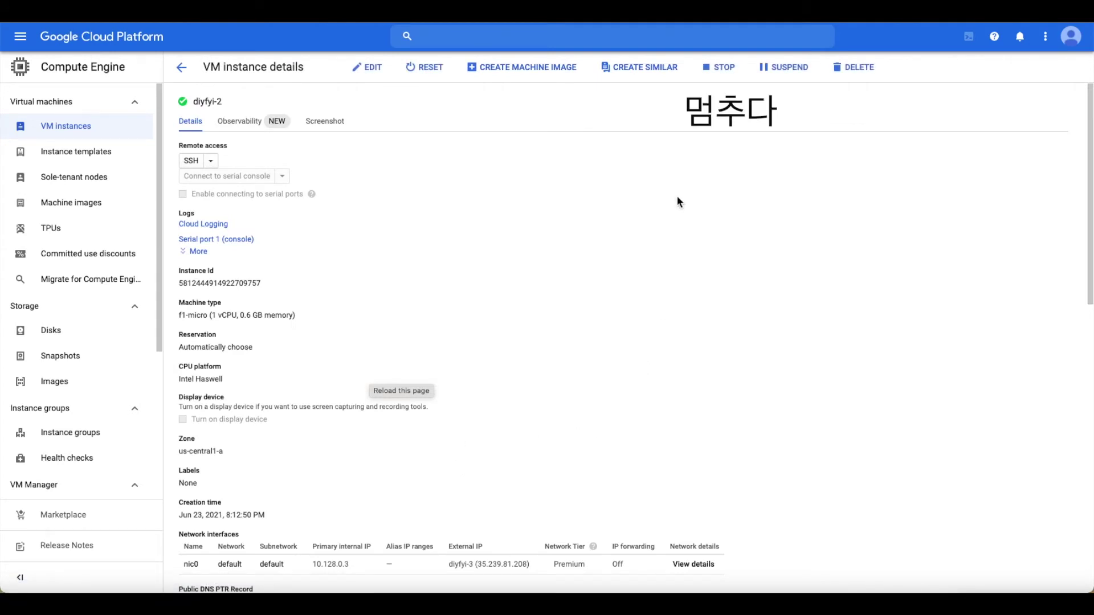
{"action": "left_click", "coordinate": [737, 75]}
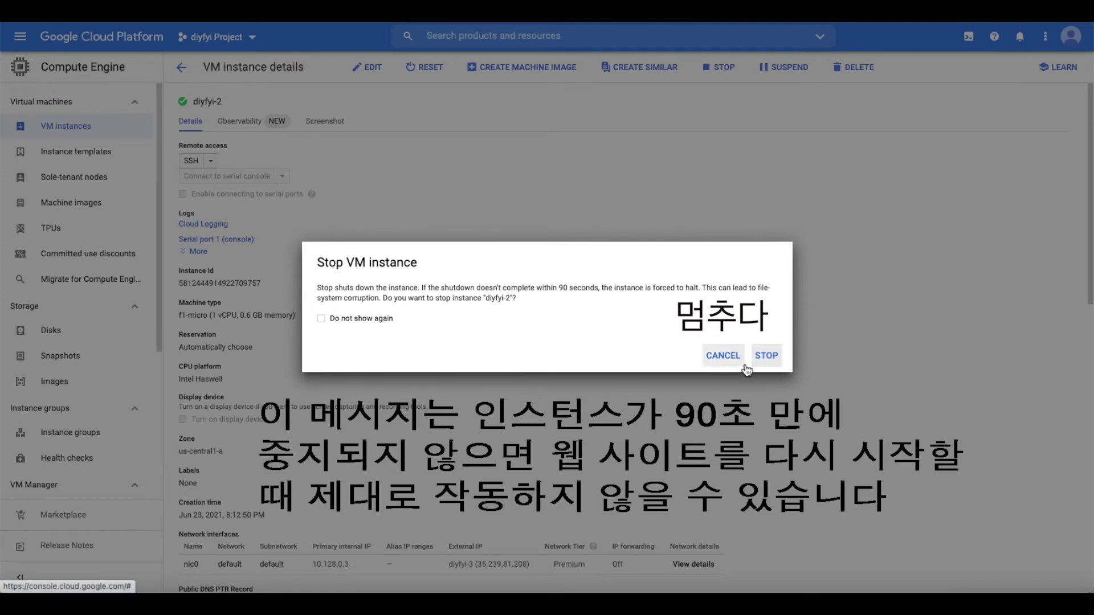
{"action": "left_click", "coordinate": [766, 358]}
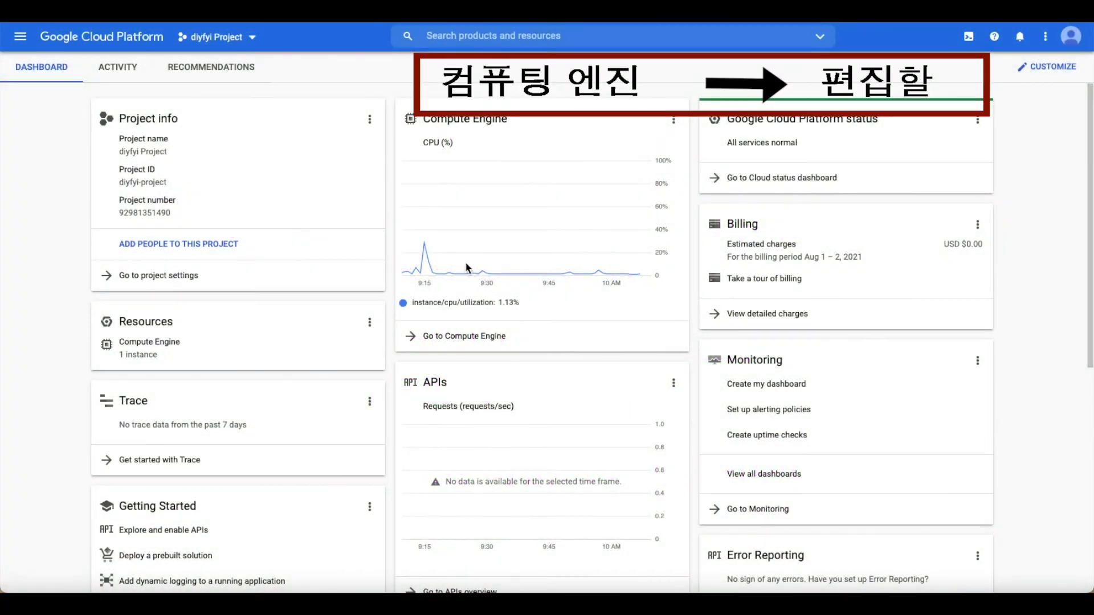
- Return to the Compute Engine VM instances from the dashboard and open the details of diyfyi-2
{"action": "left_click", "coordinate": [28, 42]}
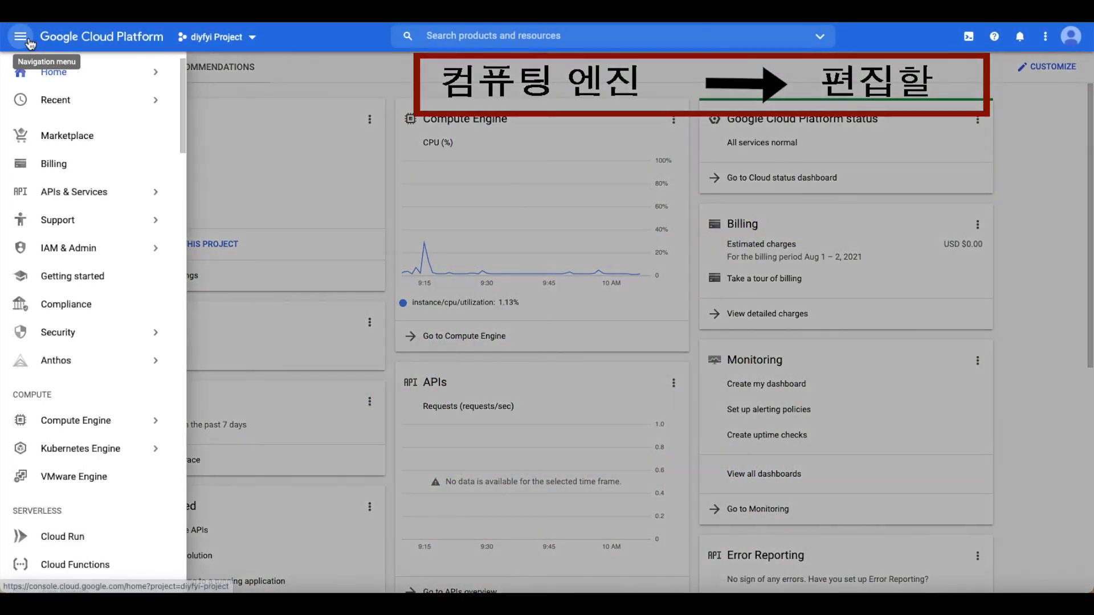
{"action": "scroll", "coordinate": [84, 354], "scroll_direction": "down", "scroll_amount": 1}
{"action": "mouse_move", "coordinate": [83, 354]}
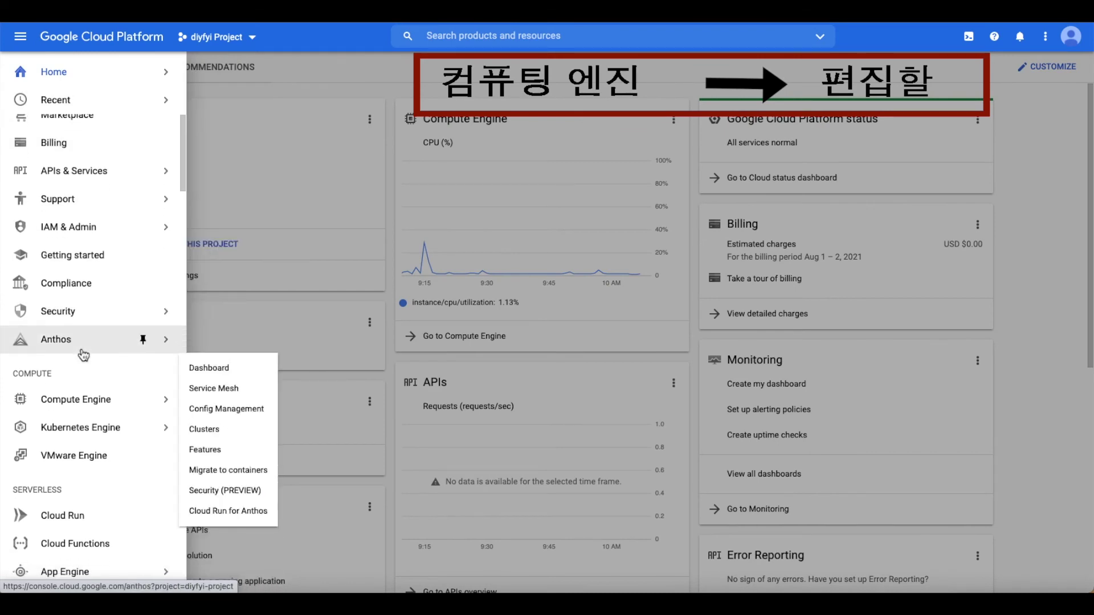
{"action": "scroll", "coordinate": [94, 354], "scroll_direction": "down", "scroll_amount": 3}
{"action": "scroll", "coordinate": [146, 342], "scroll_direction": "down", "scroll_amount": 1}
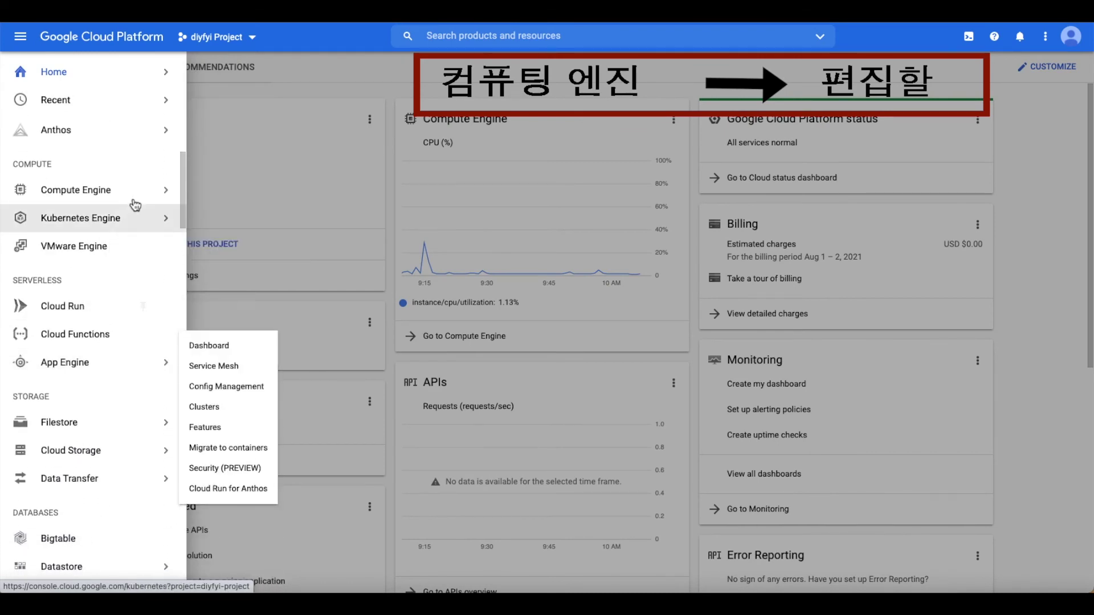
{"action": "mouse_move", "coordinate": [136, 199]}
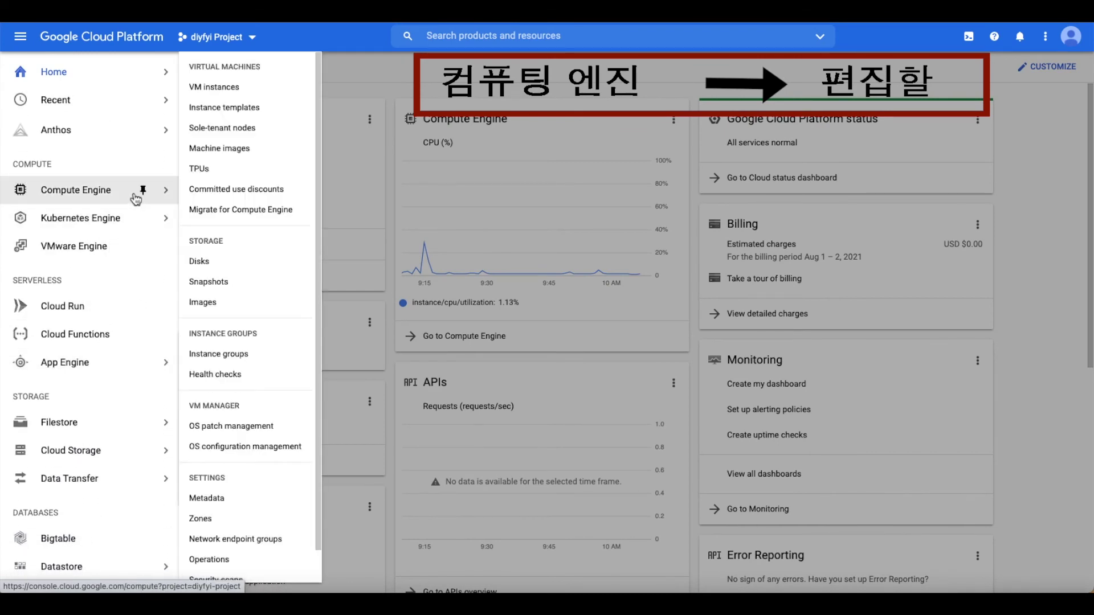
{"action": "left_click", "coordinate": [294, 89]}
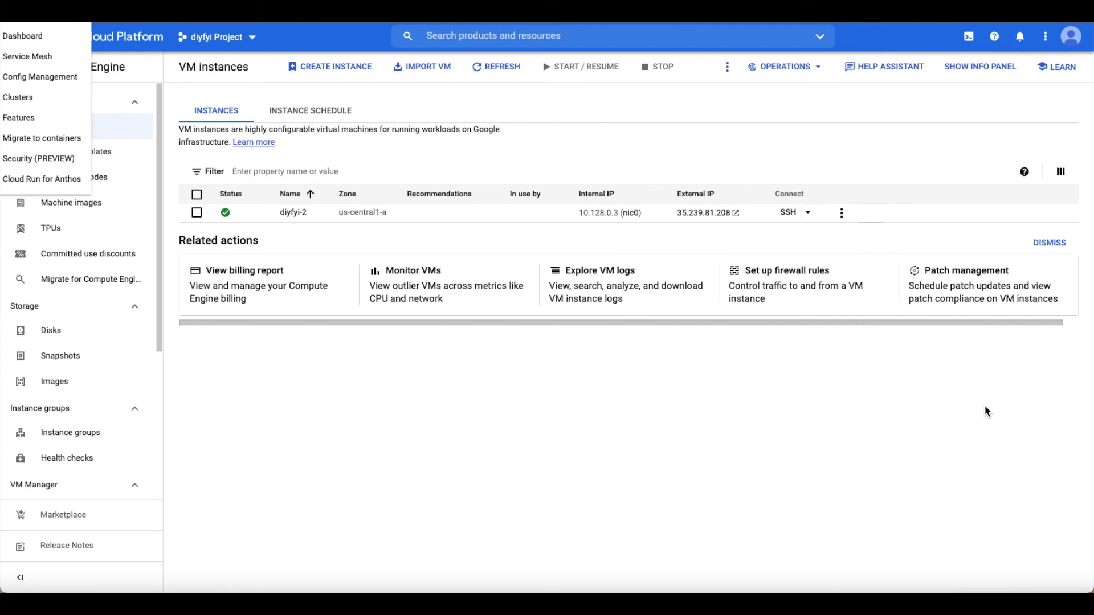
{"action": "left_click", "coordinate": [288, 214]}
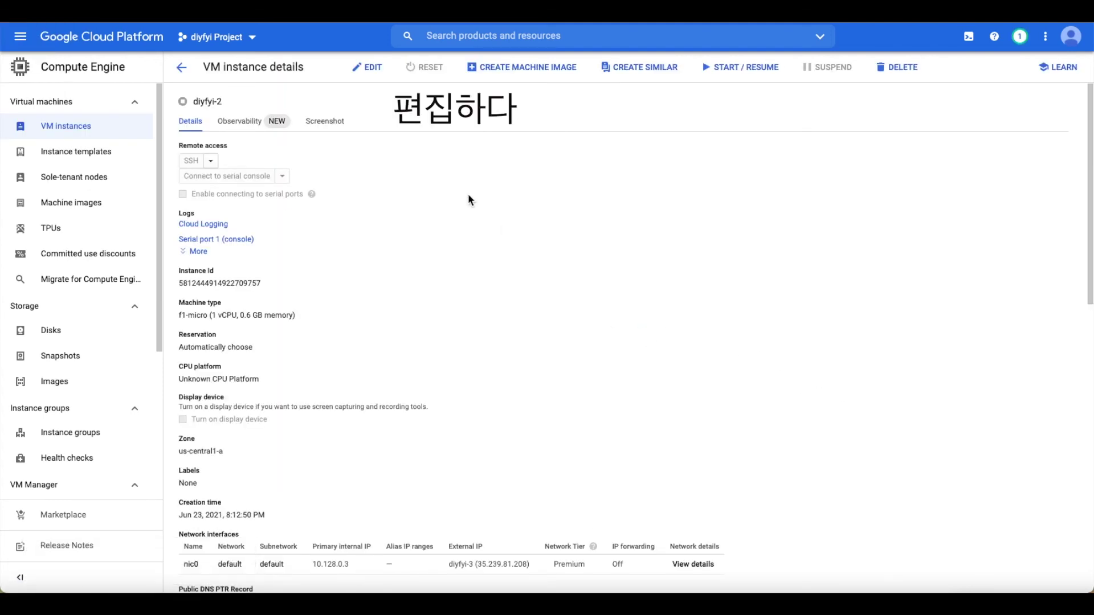
- Edit the diyfyi-2 machine configuration to use the E2 series and the e2-micro machine type (2 vCPU, 1 GB memory)
{"action": "left_click", "coordinate": [379, 70]}
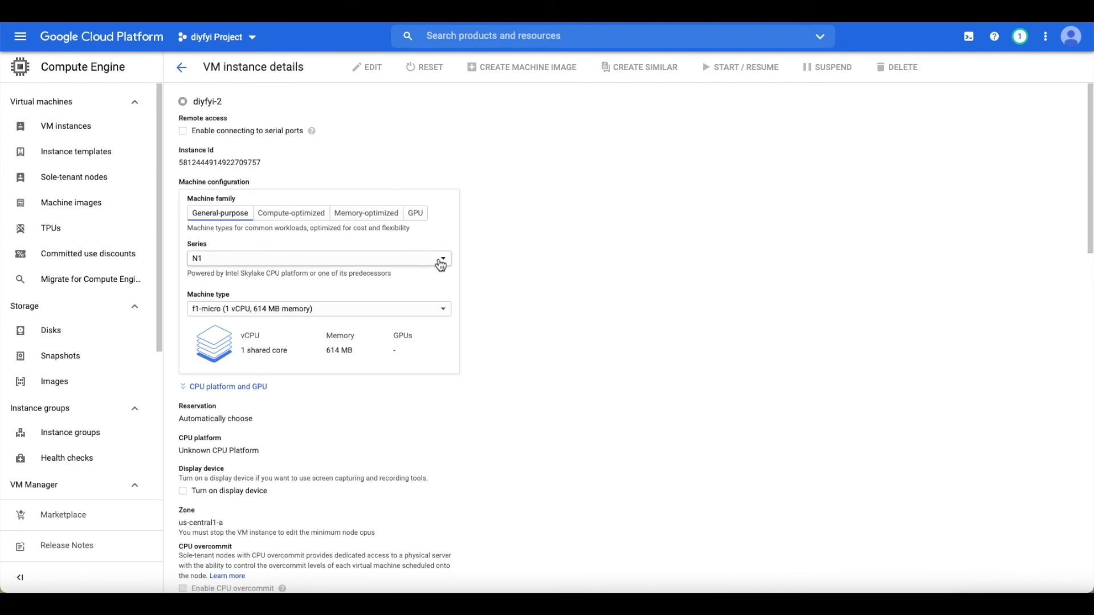
{"action": "left_click", "coordinate": [440, 265]}
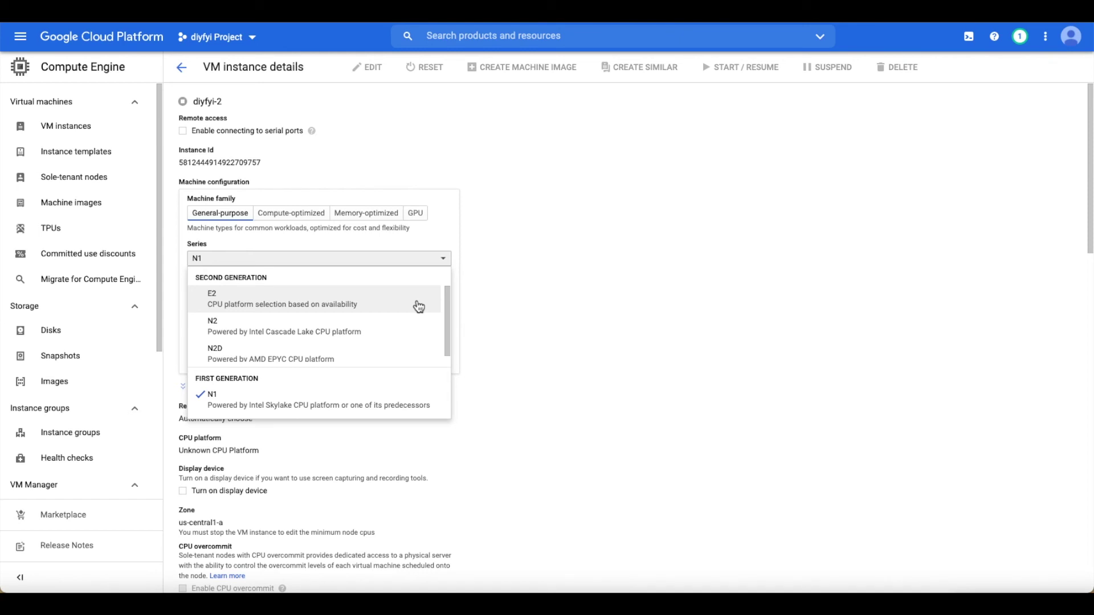
{"action": "left_click", "coordinate": [418, 306]}
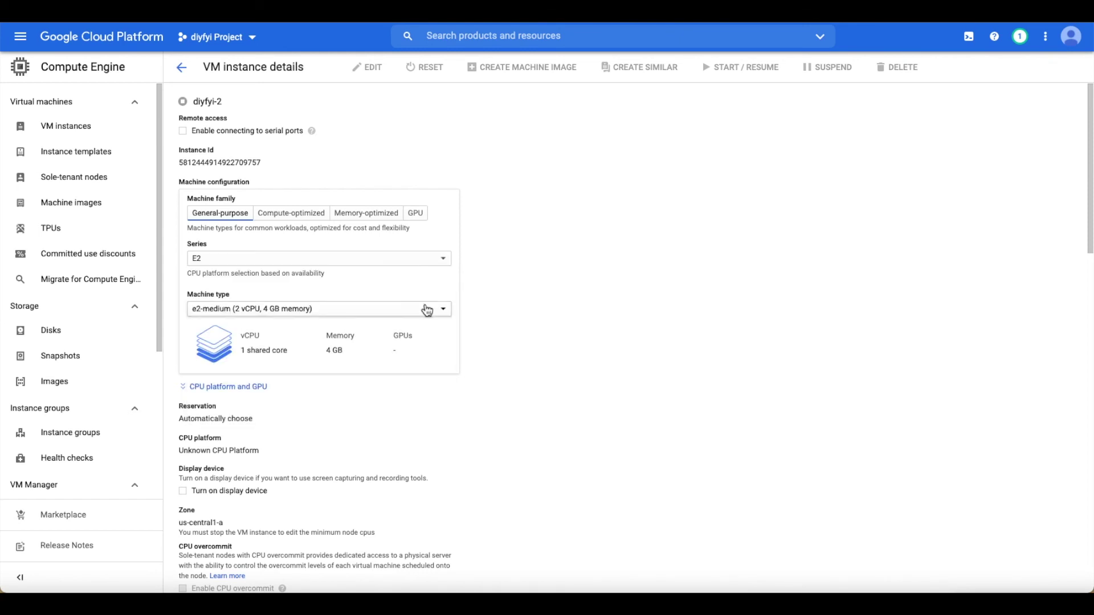
{"action": "left_click", "coordinate": [426, 308]}
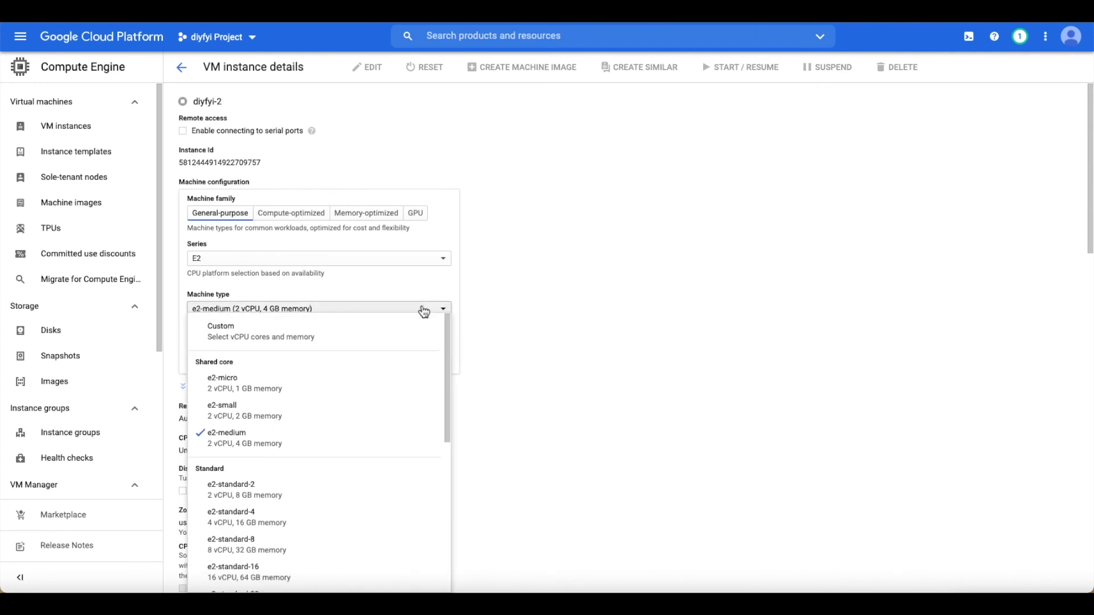
{"action": "left_click", "coordinate": [383, 389]}
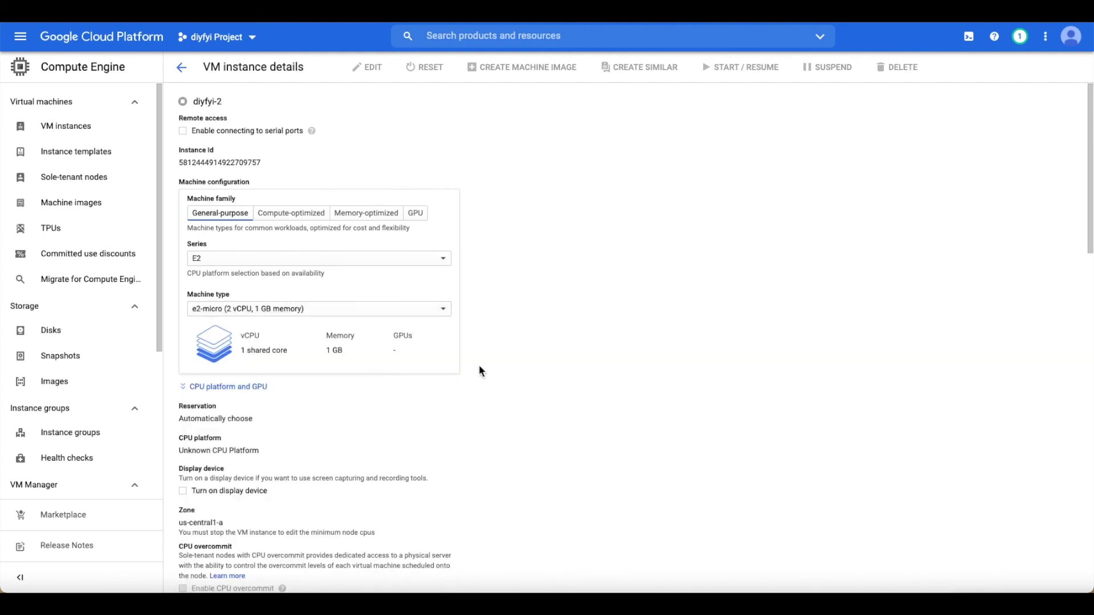
- Save the edited diyfyi-2 configuration and start the VM instance
{"action": "scroll", "coordinate": [480, 369], "scroll_direction": "down", "scroll_amount": 1}
{"action": "scroll", "coordinate": [479, 369], "scroll_direction": "down", "scroll_amount": 6}
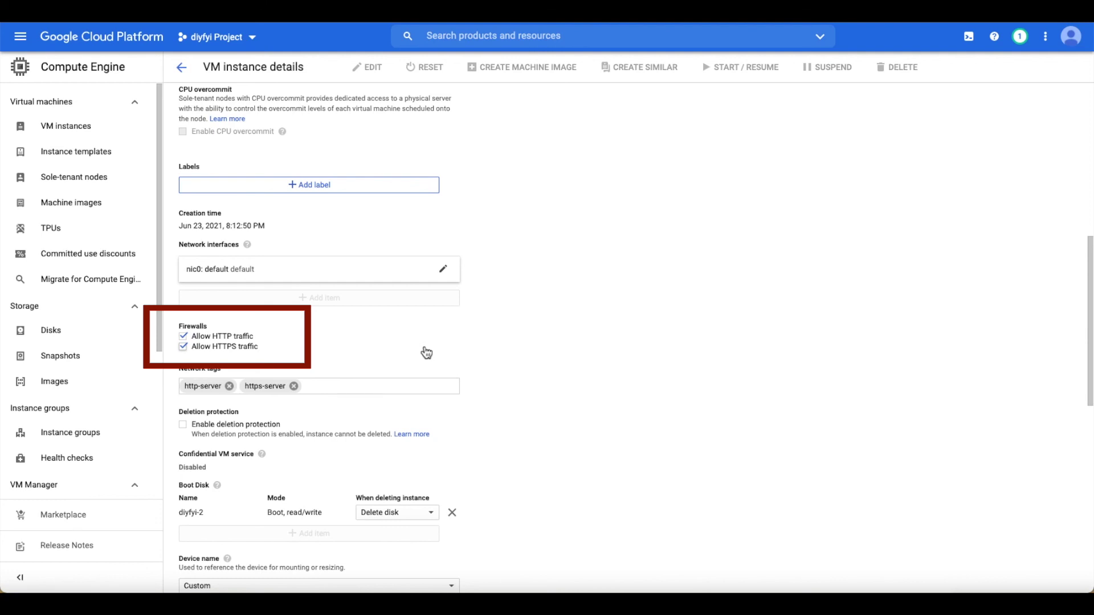
{"action": "scroll", "coordinate": [488, 279], "scroll_direction": "down", "scroll_amount": 9}
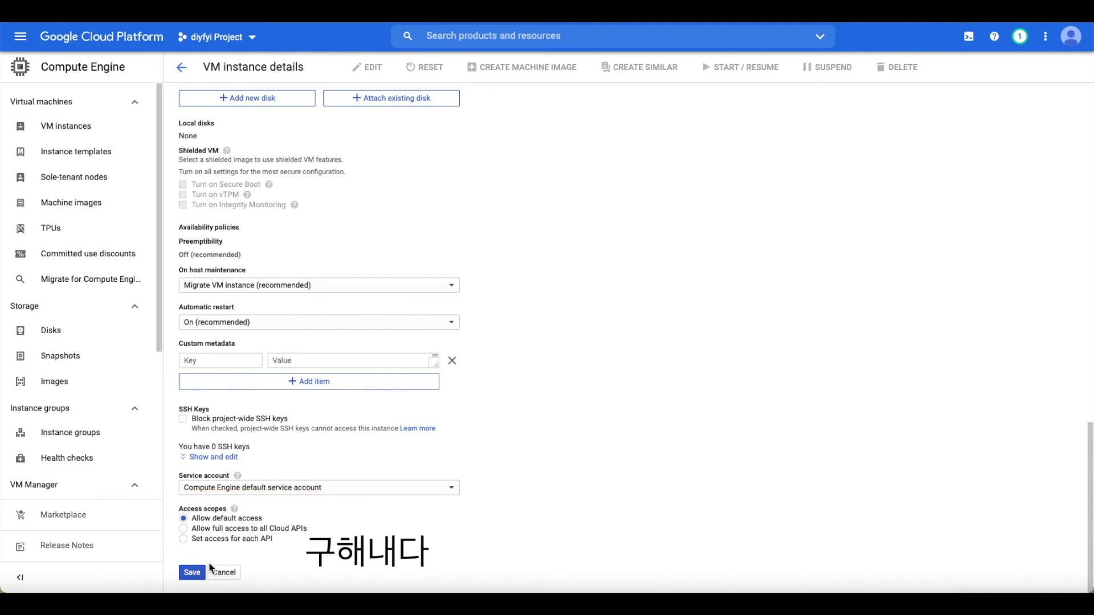
{"action": "left_click", "coordinate": [192, 573]}
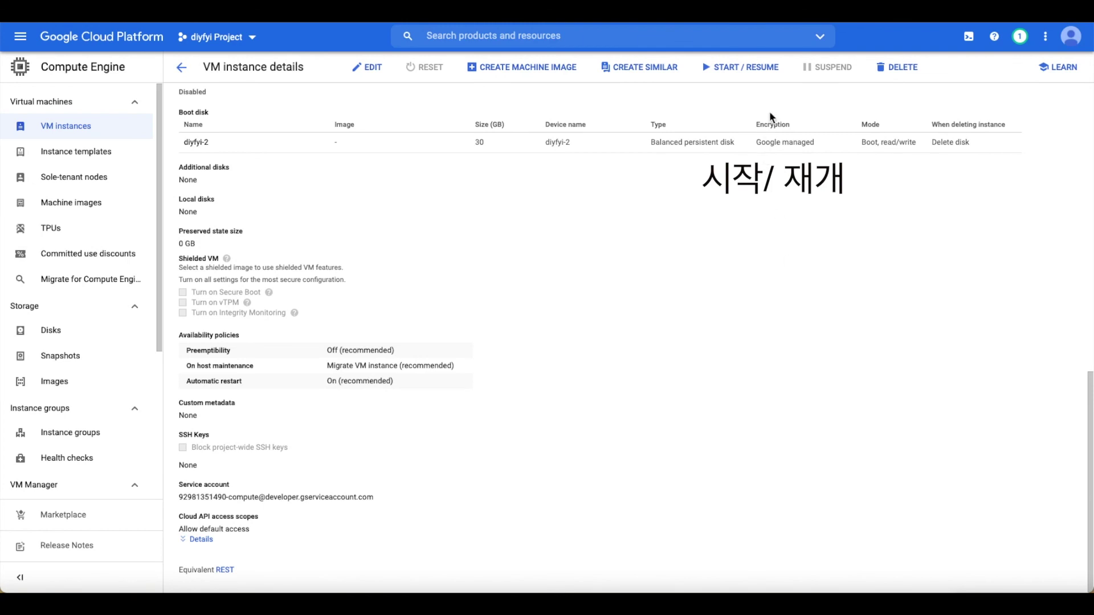
{"action": "left_click", "coordinate": [773, 71]}
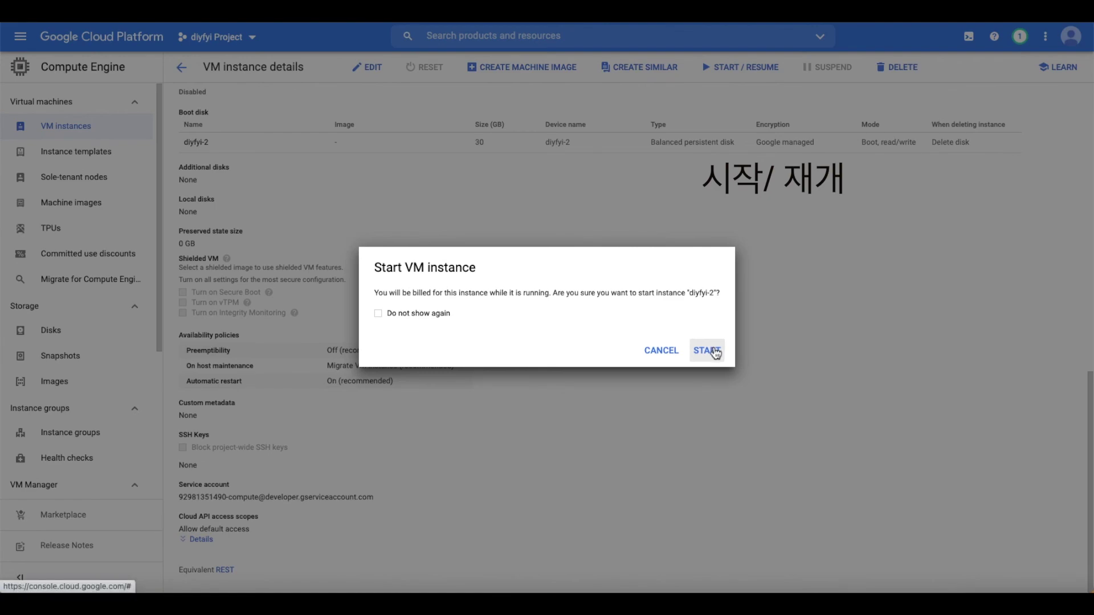
{"action": "left_click", "coordinate": [715, 352]}
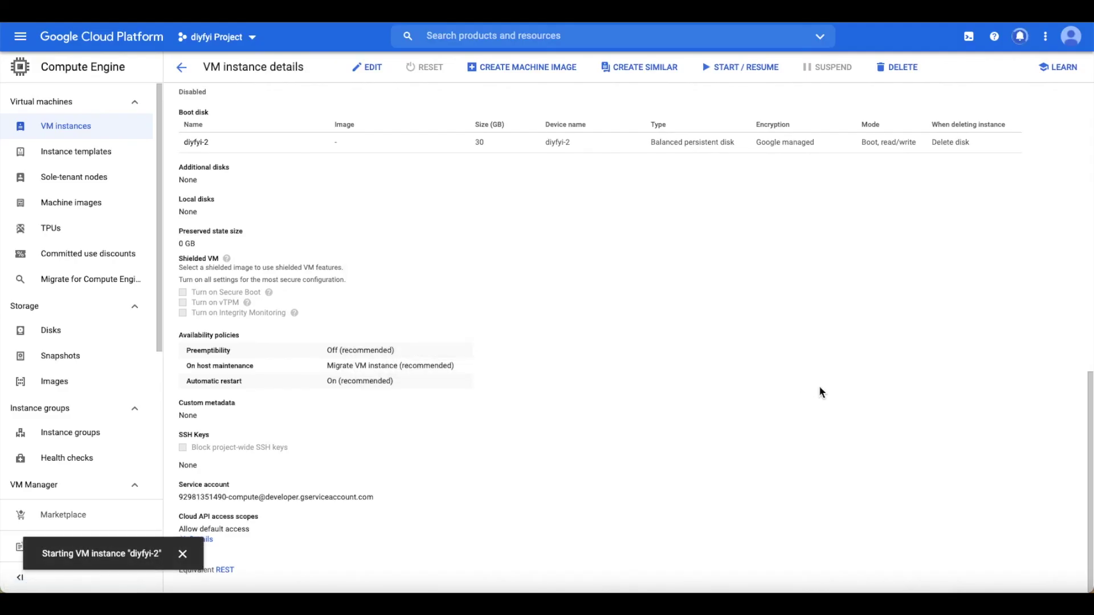